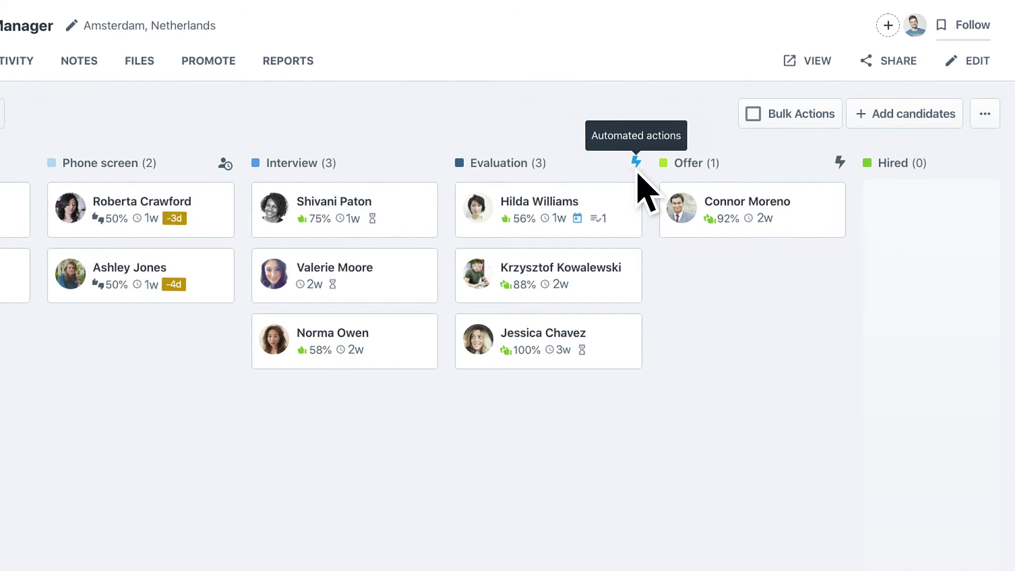
{"action": "left_click", "coordinate": [636, 163]}
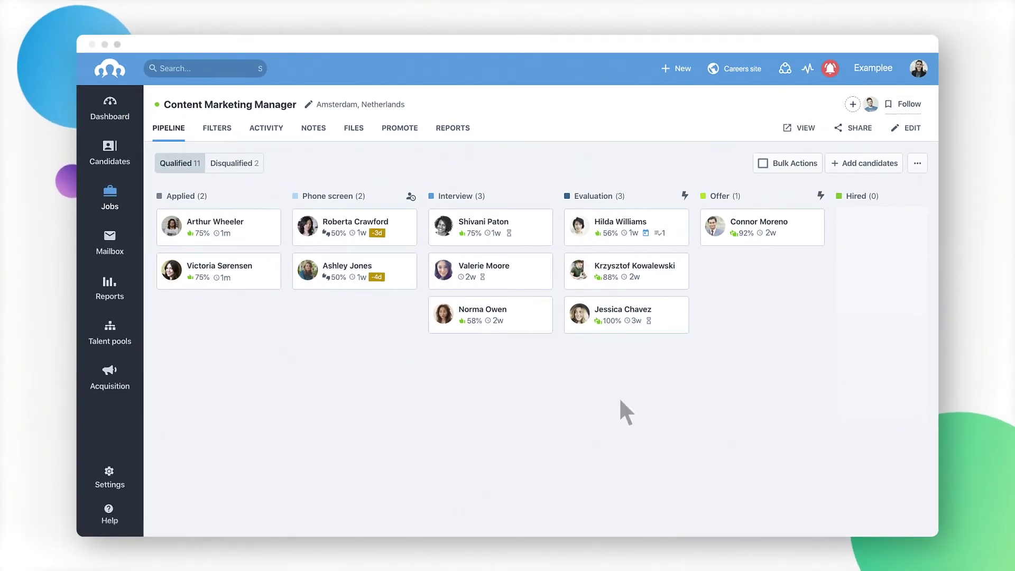
{"action": "left_click_drag", "start_coordinate": [623, 315], "coordinate": [759, 317]}
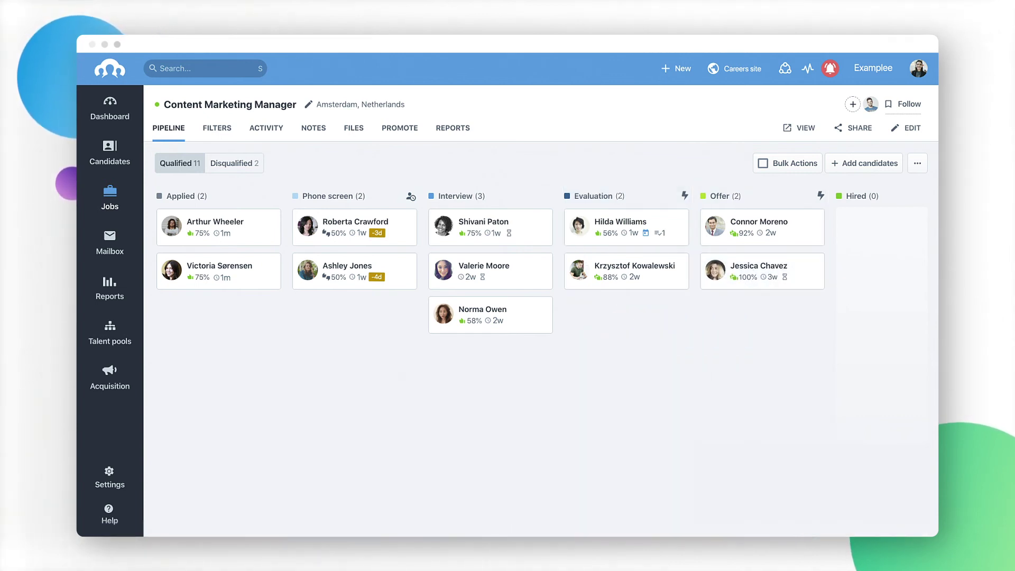